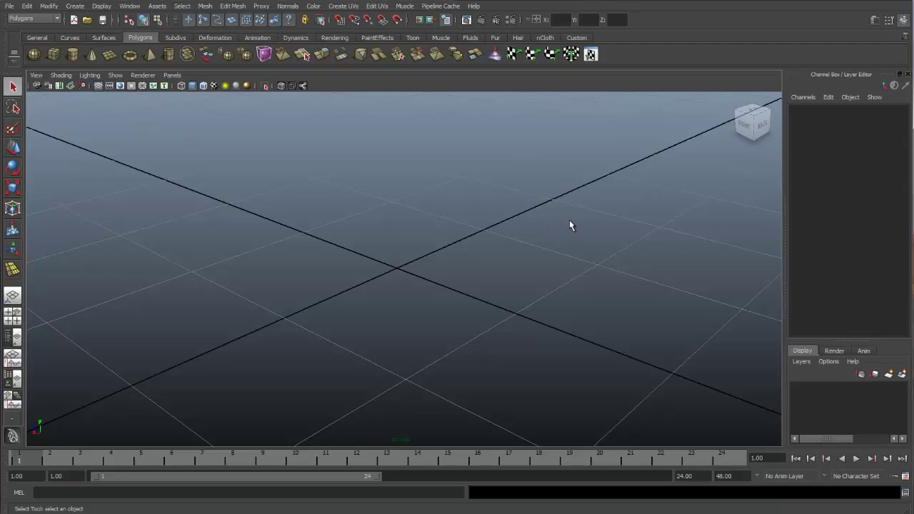
- Create polygon cube pCube1 at the origin and tumble the view slightly
click(53, 55)
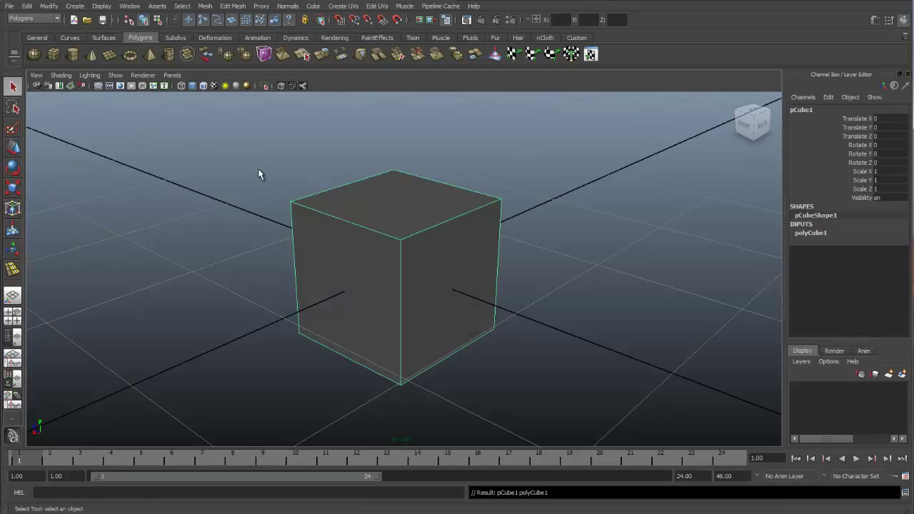
alt+drag(338, 229, 341, 222)
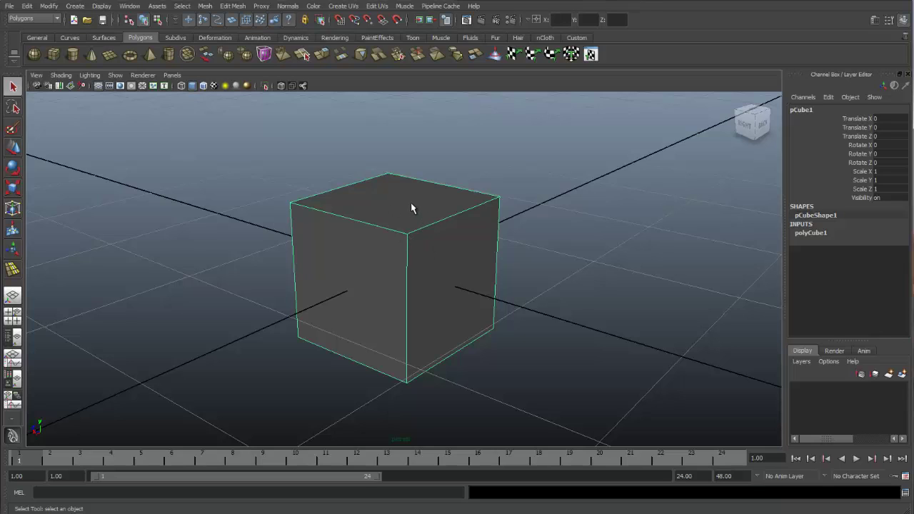
- Bevel pCube1's top face with Edit Mesh > Bevel, adding polyBevel1 at offset 0.5
right_drag(396, 197, 398, 227)
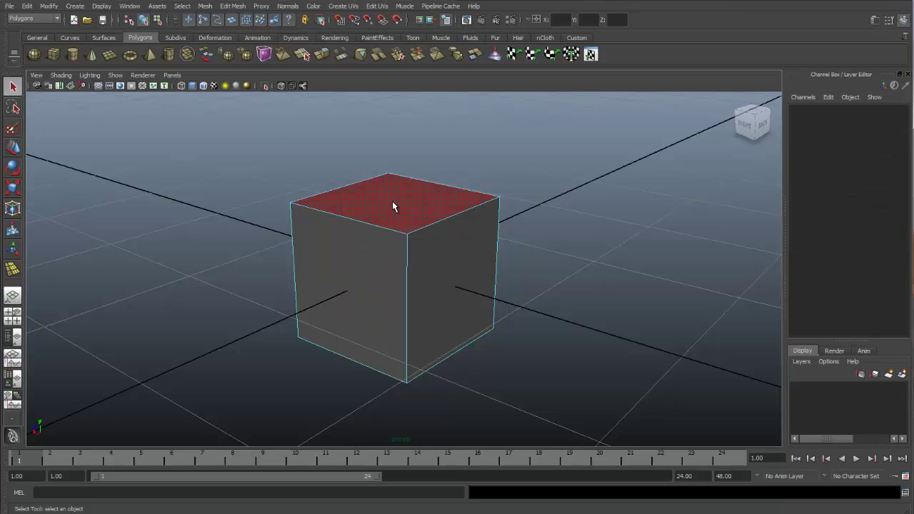
click(391, 201)
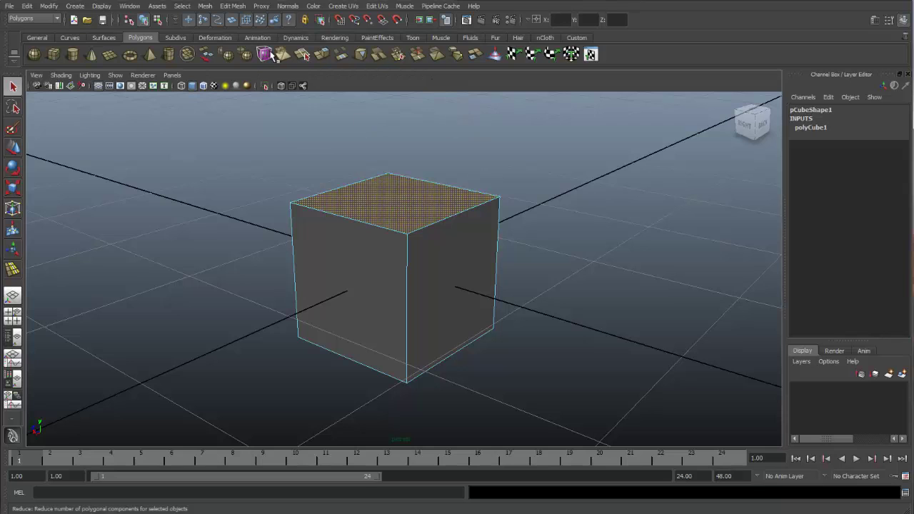
click(234, 6)
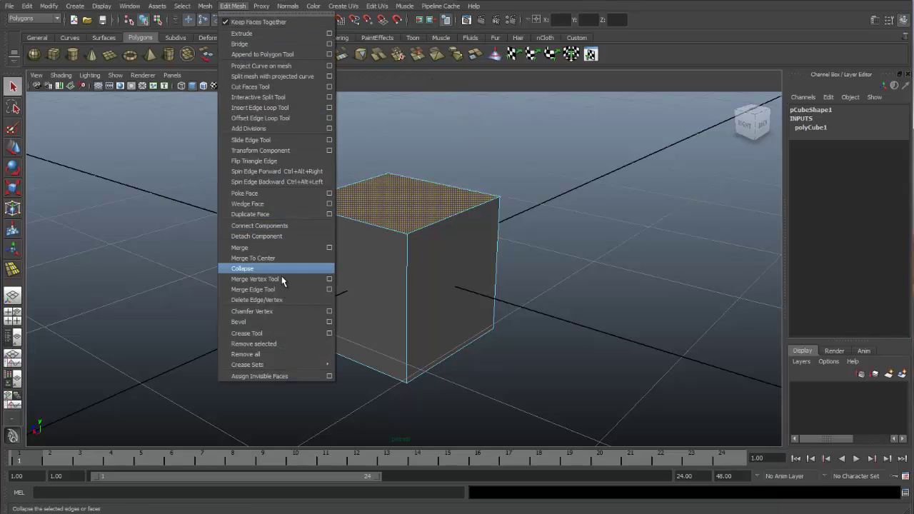
click(275, 324)
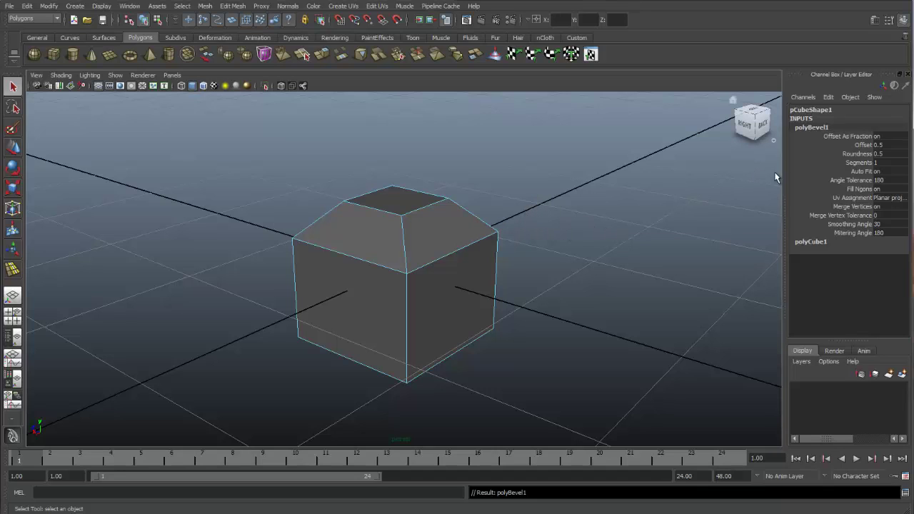
- Narrow polyBevel1's Offset from 0.5 down to 0.06
click(862, 144)
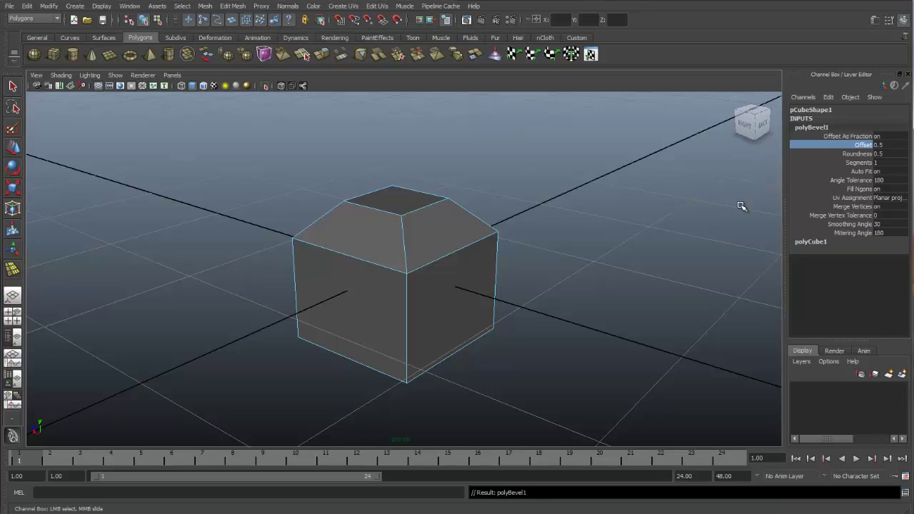
mouse_move(734, 207)
middle_down()
mouse_move(708, 208)
mouse_move(723, 214)
middle_up()
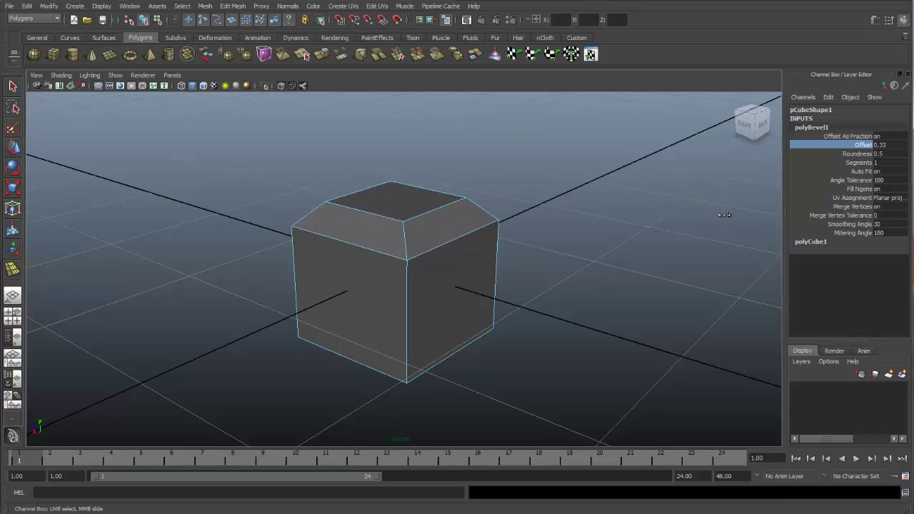
middle_drag(723, 214, 708, 216)
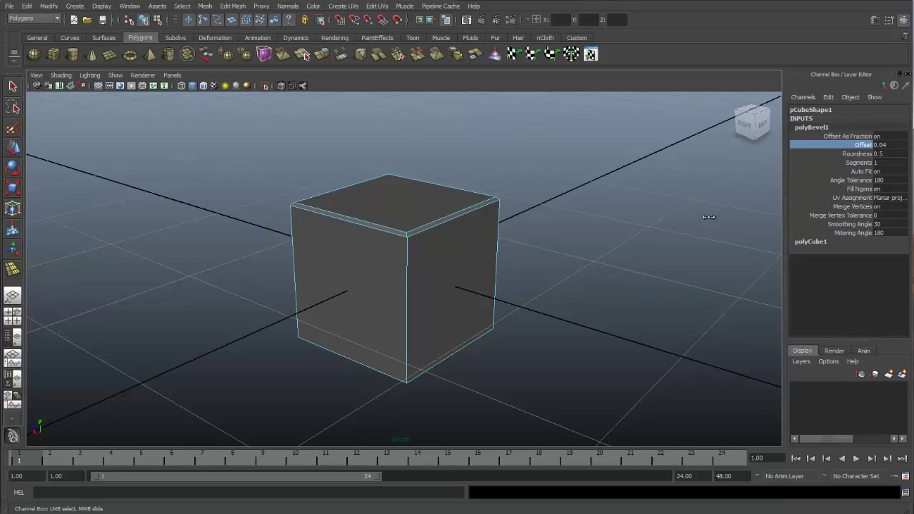
middle_drag(708, 217, 709, 217)
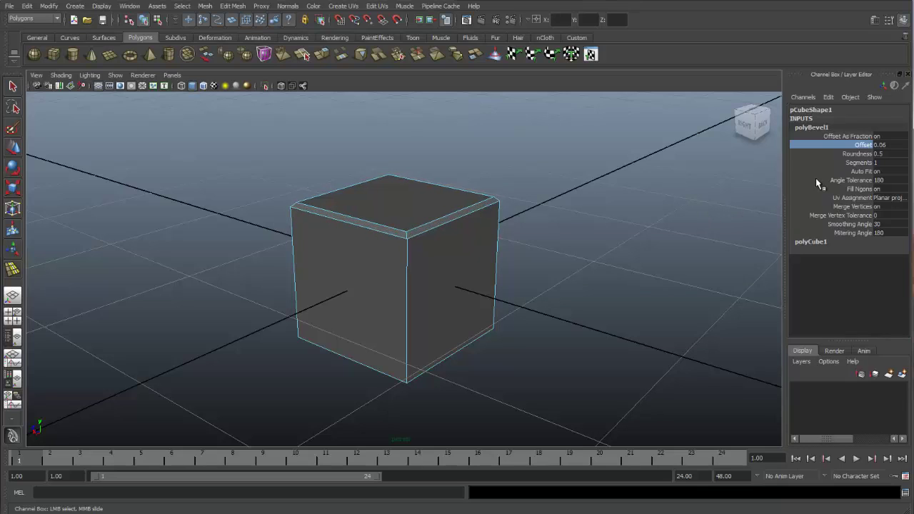
- Raise polyBevel1's Segments from 1 to 3 for a rounded rim
click(860, 162)
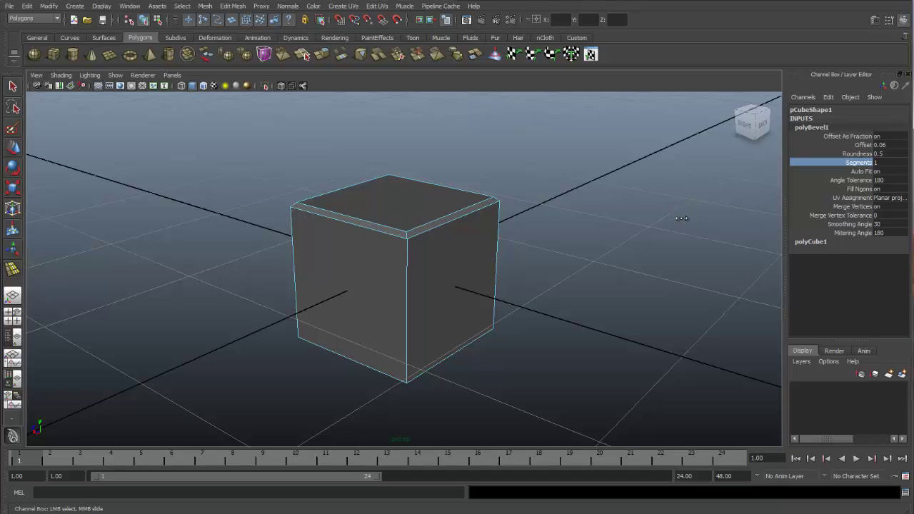
middle_drag(681, 218, 703, 216)
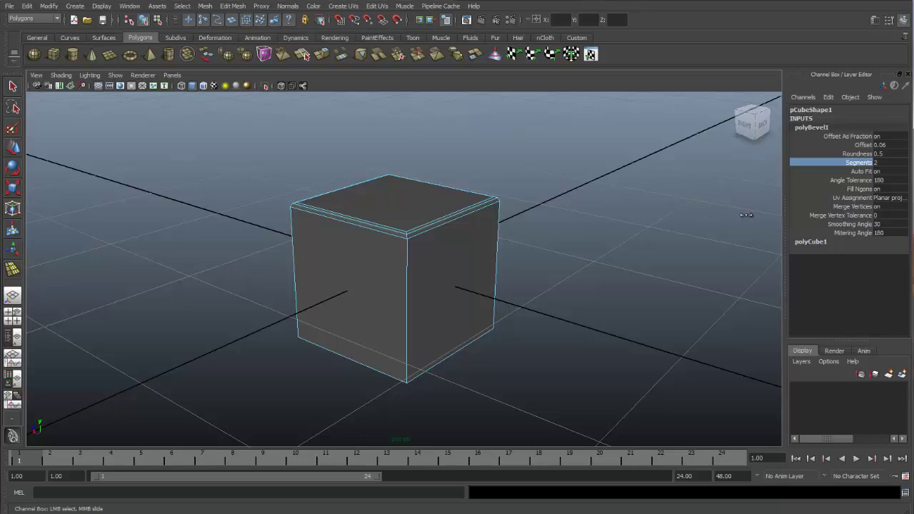
middle_drag(753, 214, 766, 212)
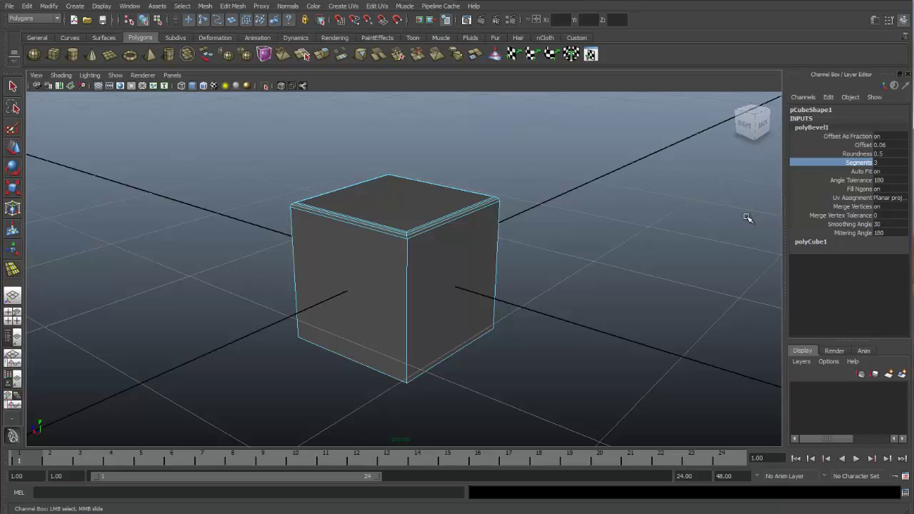
- Return to Object Mode and reframe the view around the cube
right_drag(476, 235, 526, 224)
mouse_move(523, 239)
alt+mouse_down()
mouse_move(508, 227)
mouse_move(465, 241)
mouse_move(461, 252)
mouse_move(522, 228)
alt+mouse_up()
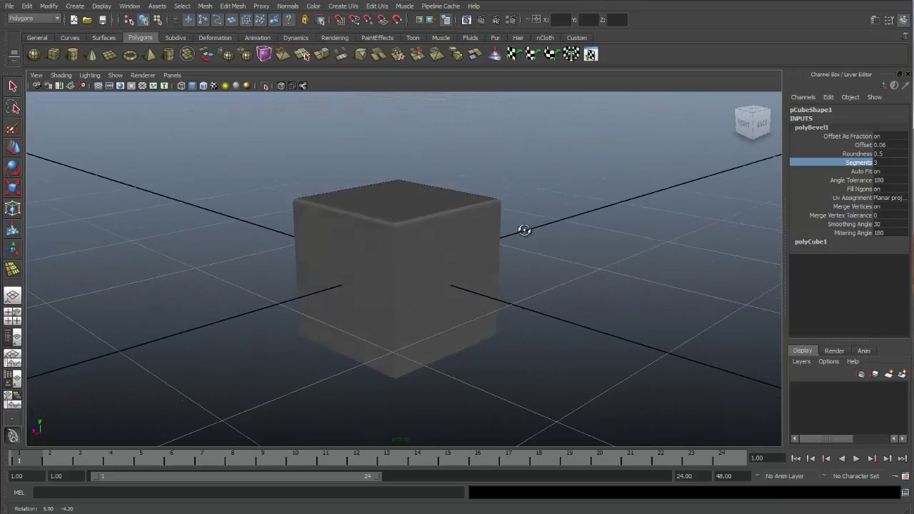
alt+right_drag(579, 243, 500, 239)
alt+middle_drag(500, 239, 448, 249)
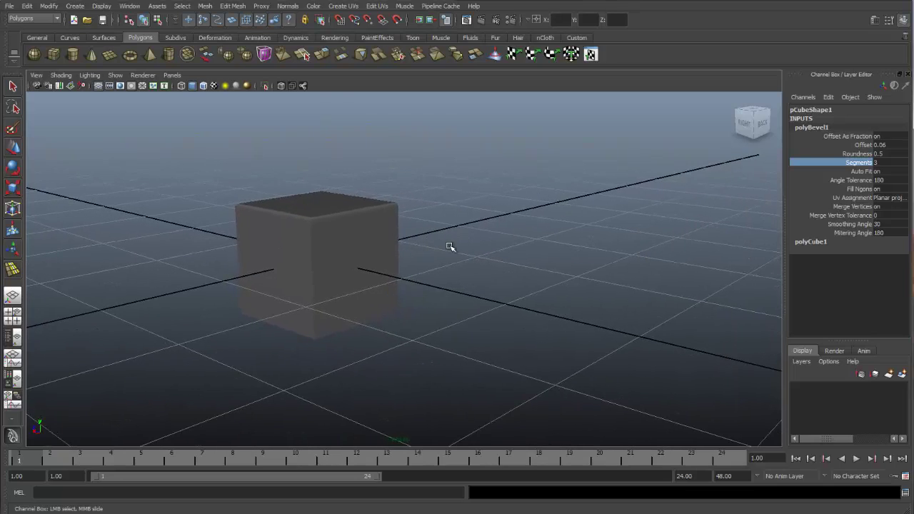
alt+drag(449, 250, 461, 249)
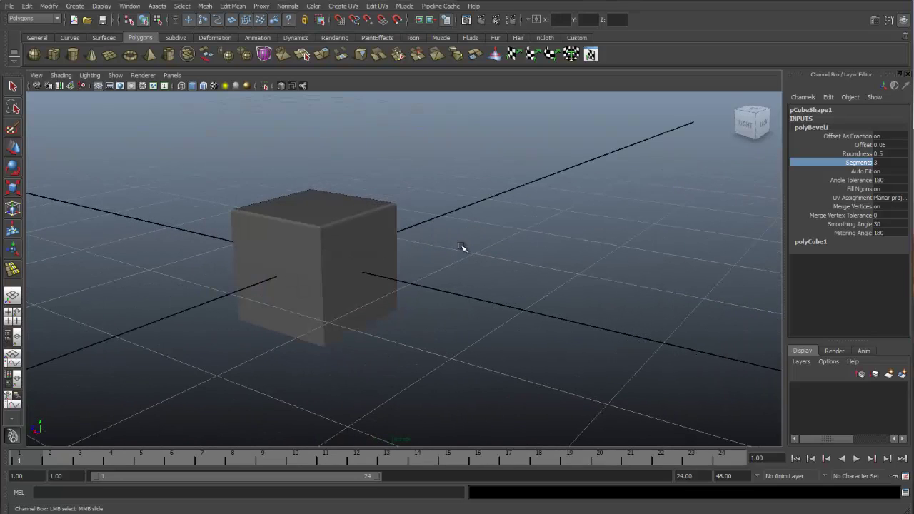
- Add cube pCube2, move it to Translate Z -2.156, and select it
click(54, 54)
key(w)
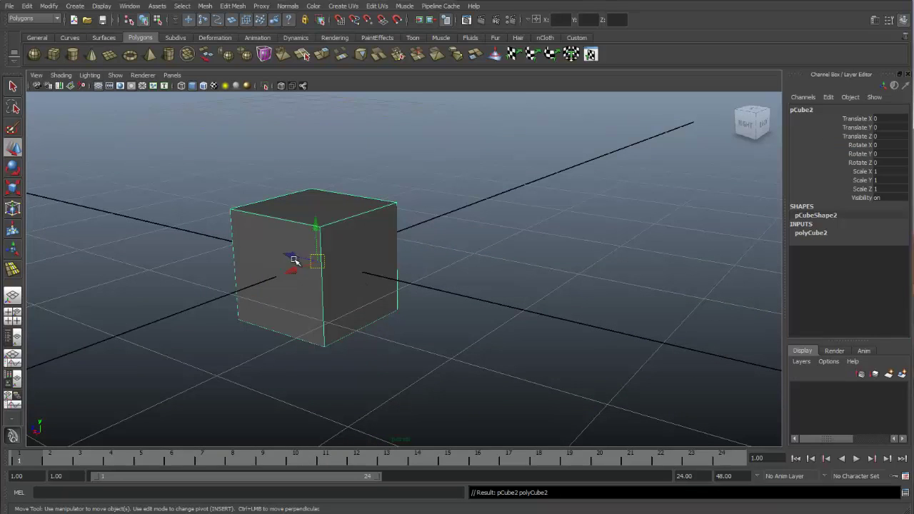
drag(290, 257, 463, 312)
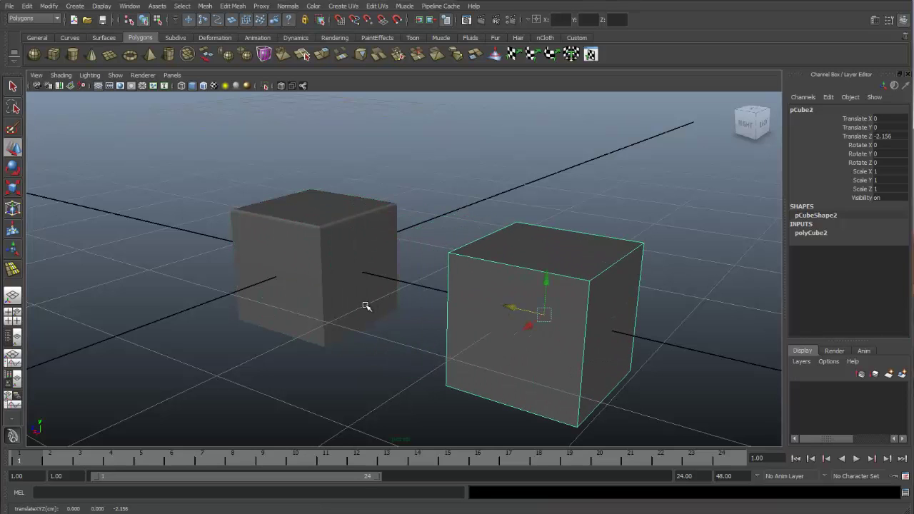
alt+drag(365, 305, 471, 279)
click(289, 203)
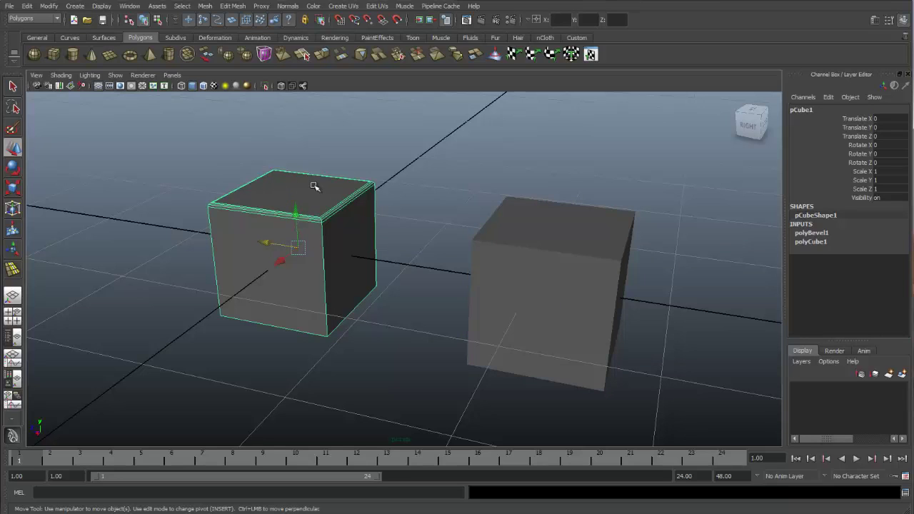
click(535, 208)
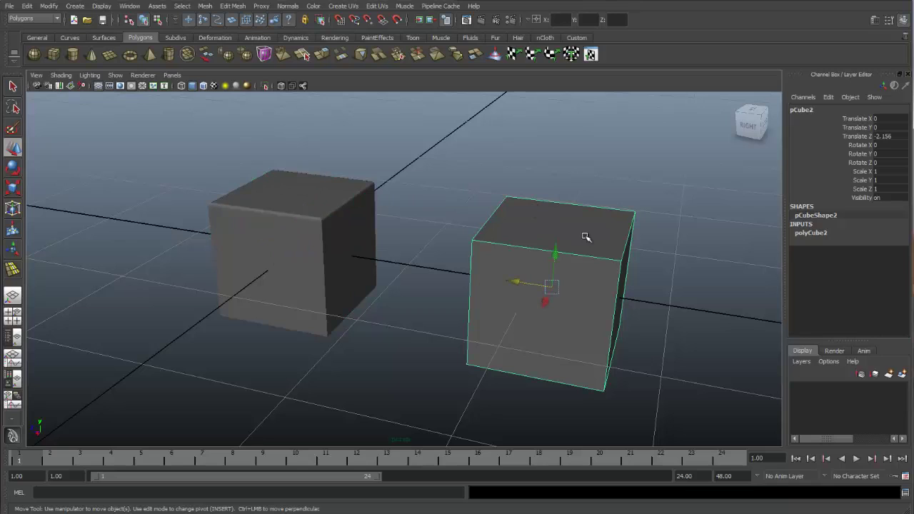
- Set pCube2's Subdivisions Width, Height and Depth to 3, then enter face mode
click(810, 234)
drag(835, 268, 842, 286)
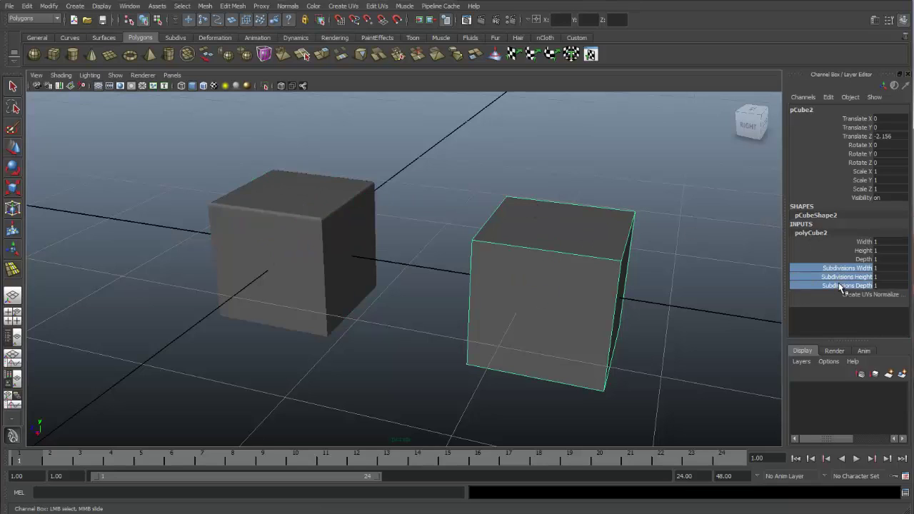
middle_drag(716, 299, 813, 293)
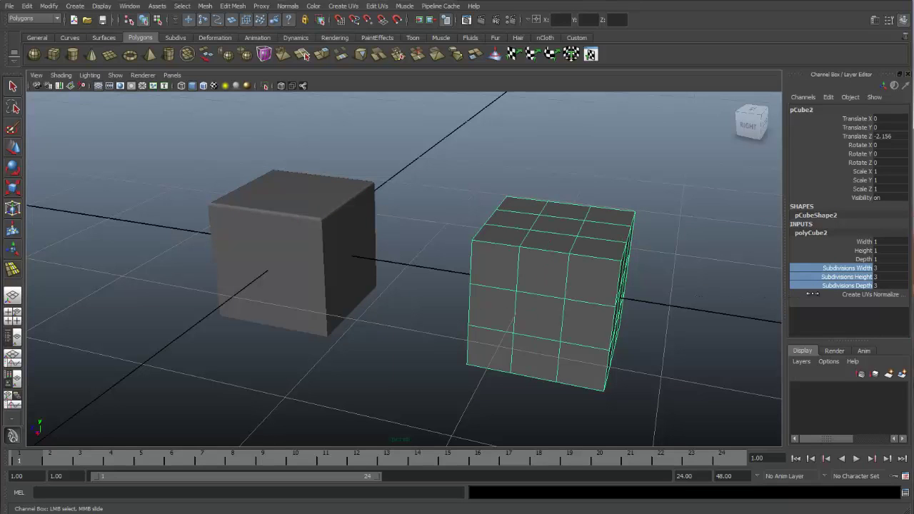
key(w)
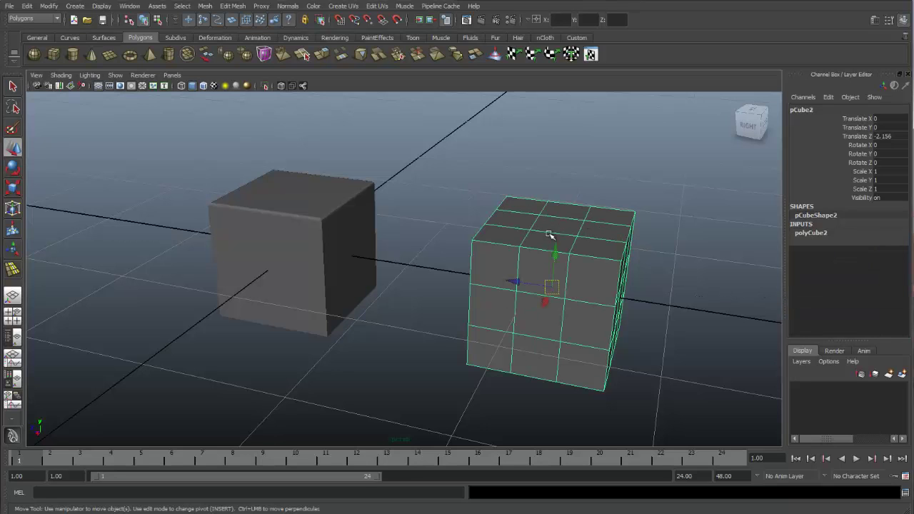
right_drag(565, 221, 569, 249)
- Marquee-select the top faces of the subdivided pCube2
click(564, 247)
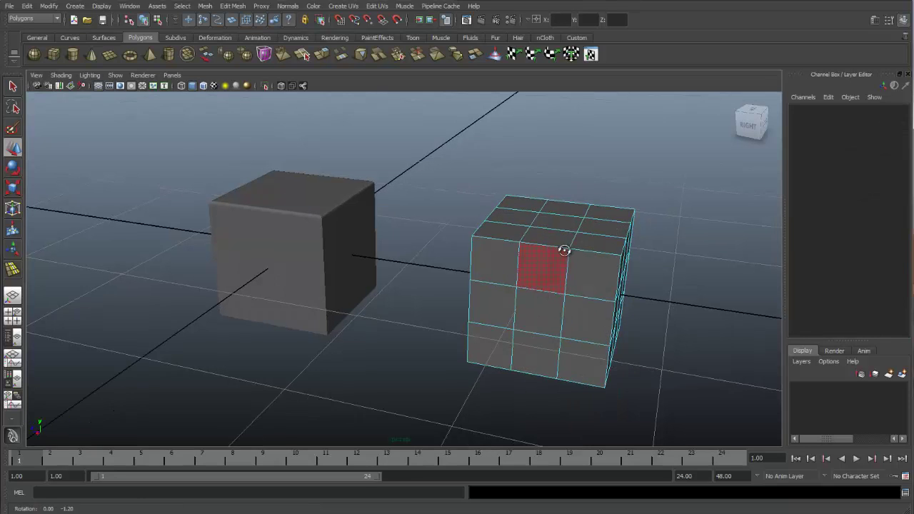
drag(480, 139, 626, 198)
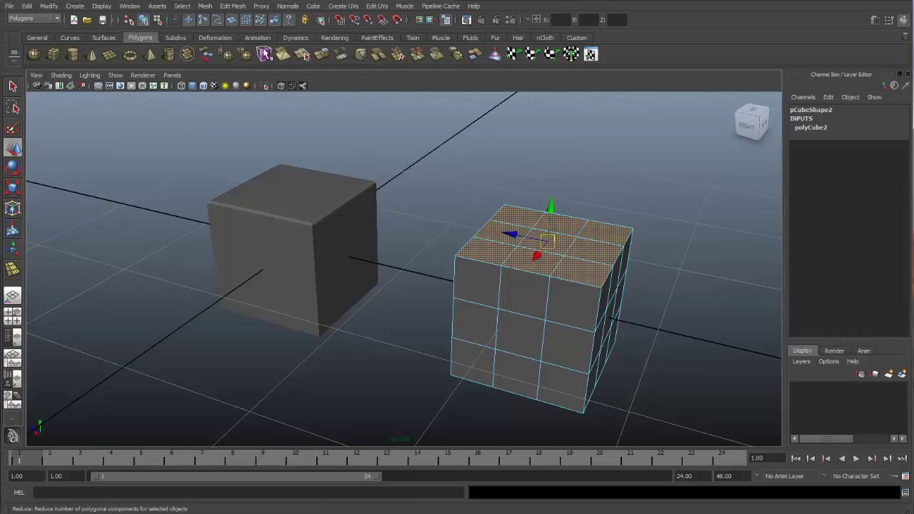
click(233, 6)
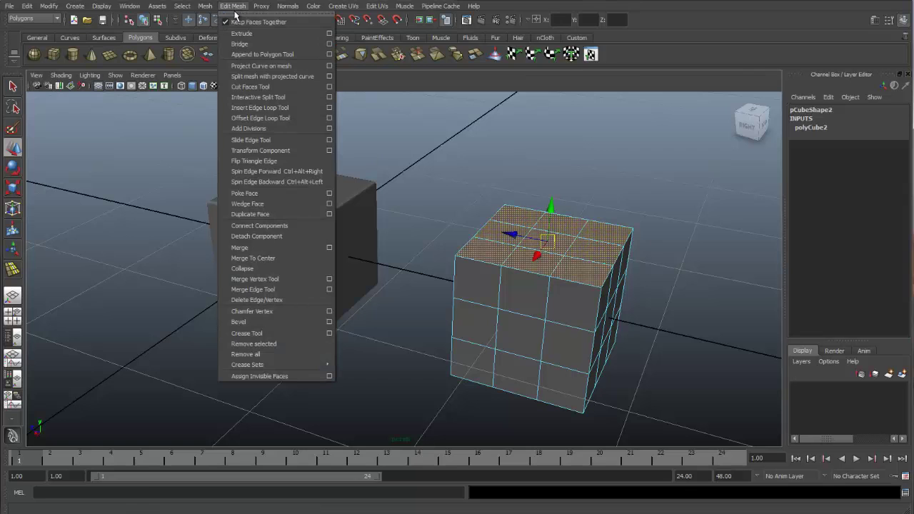
- Bevel pCube2's top faces and lower the polyBevel2 Offset to 0.2
click(294, 322)
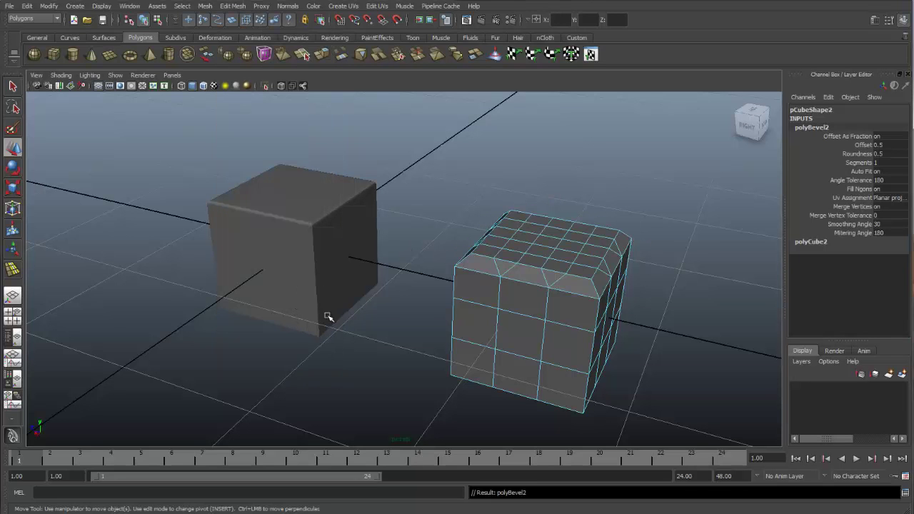
alt+right_drag(326, 316, 482, 286)
alt+middle_drag(482, 285, 446, 237)
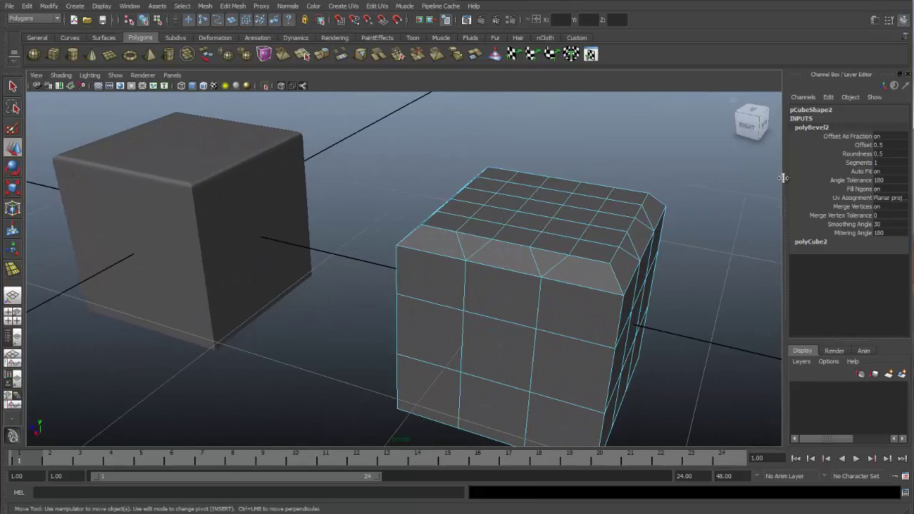
click(862, 145)
mouse_move(711, 174)
middle_down()
mouse_move(735, 170)
mouse_move(727, 171)
middle_up()
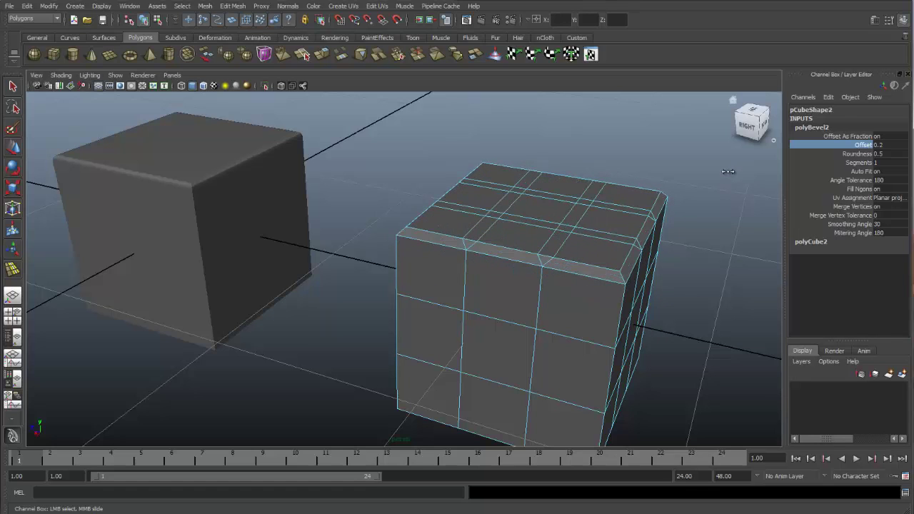
alt+drag(439, 297, 581, 234)
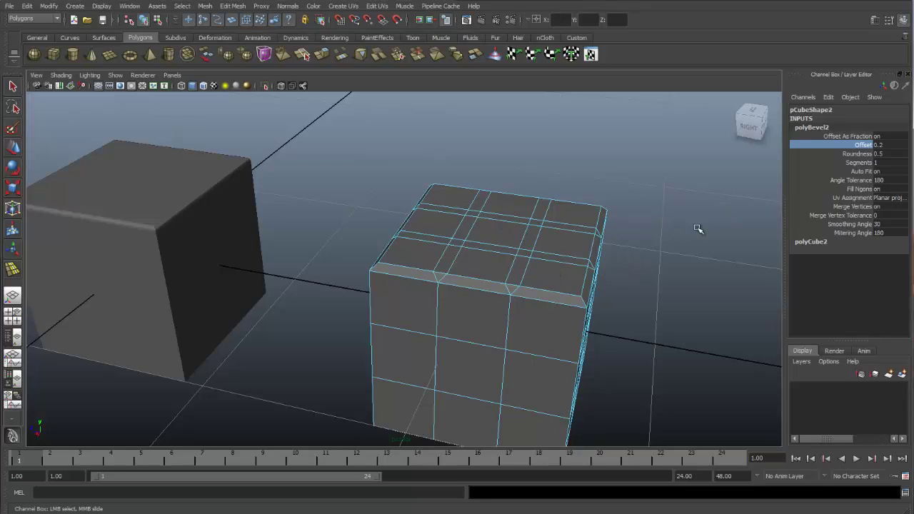
alt+drag(550, 274, 412, 250)
- Select pCube1 with the Move tool and orbit the view around it
click(430, 251)
key(w)
alt+middle_drag(412, 249, 465, 238)
alt+drag(361, 263, 407, 206)
- In edge mode, select pCube1's left and middle vertical edges
right_click(406, 208)
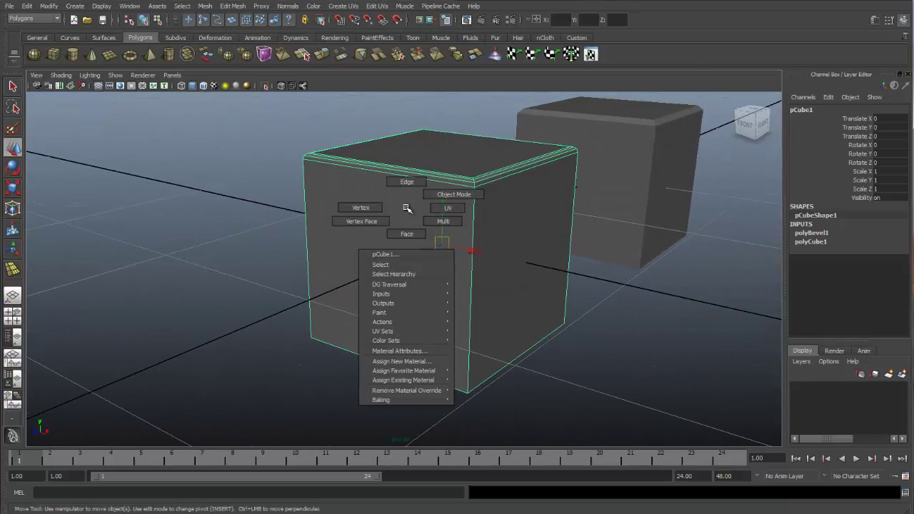
click(405, 182)
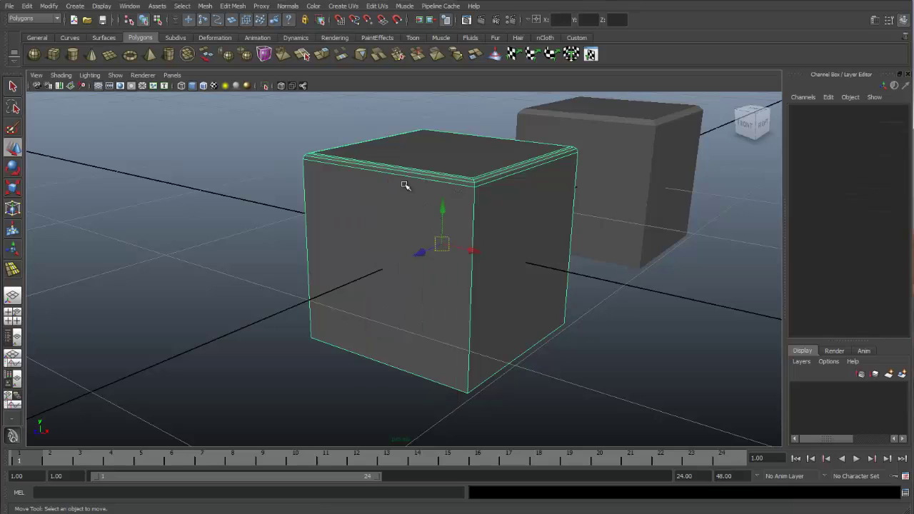
click(305, 209)
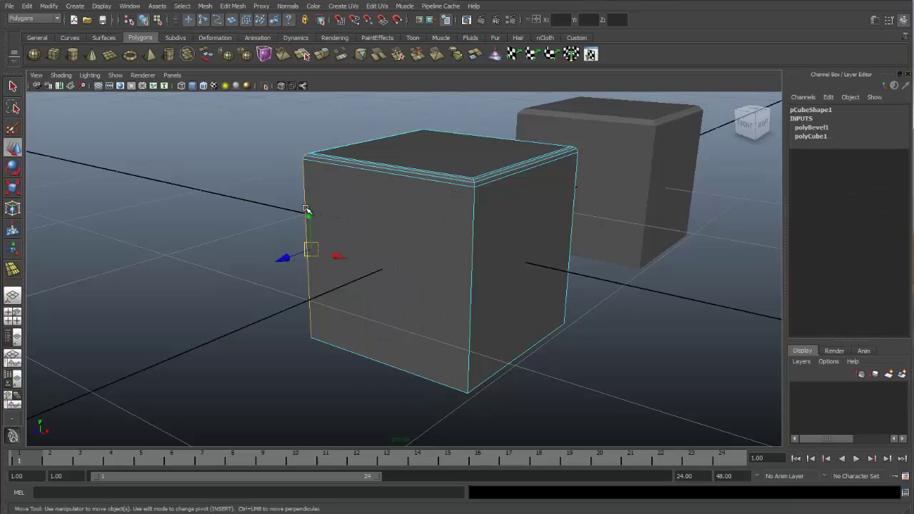
shift+click(472, 238)
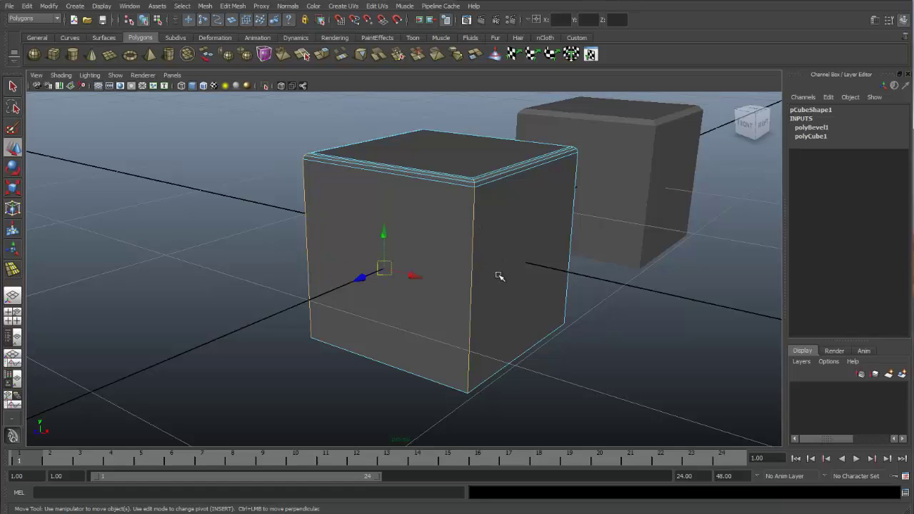
alt+drag(477, 255, 482, 294)
alt+middle_drag(511, 347, 501, 318)
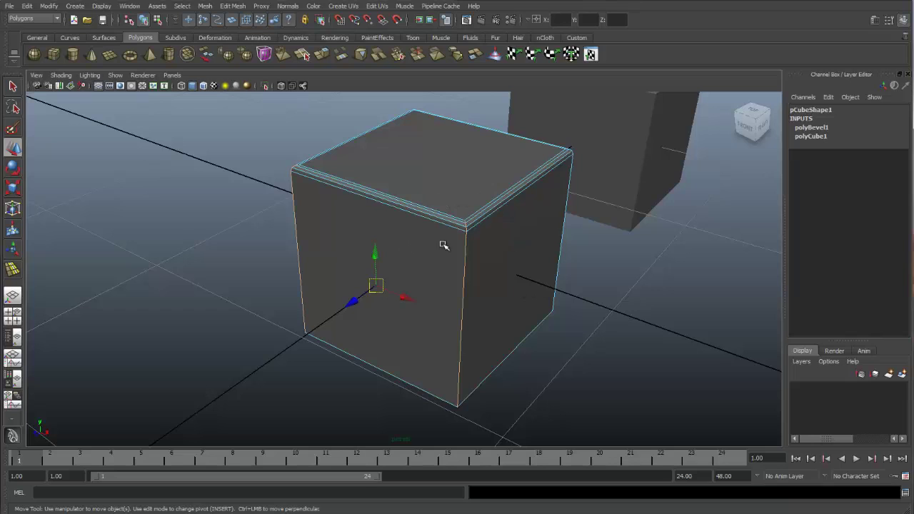
- Bevel the two selected vertical edges and narrow polyBevel3's Offset to 0.06
click(232, 5)
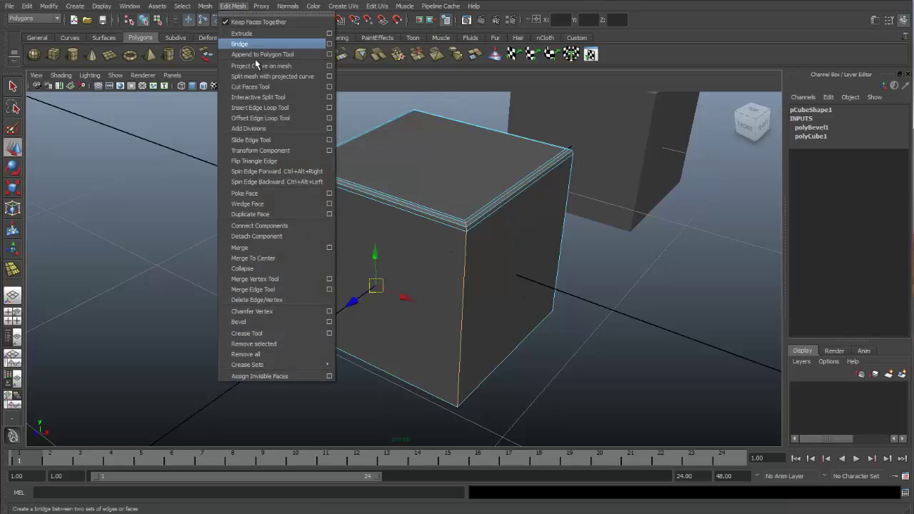
click(283, 322)
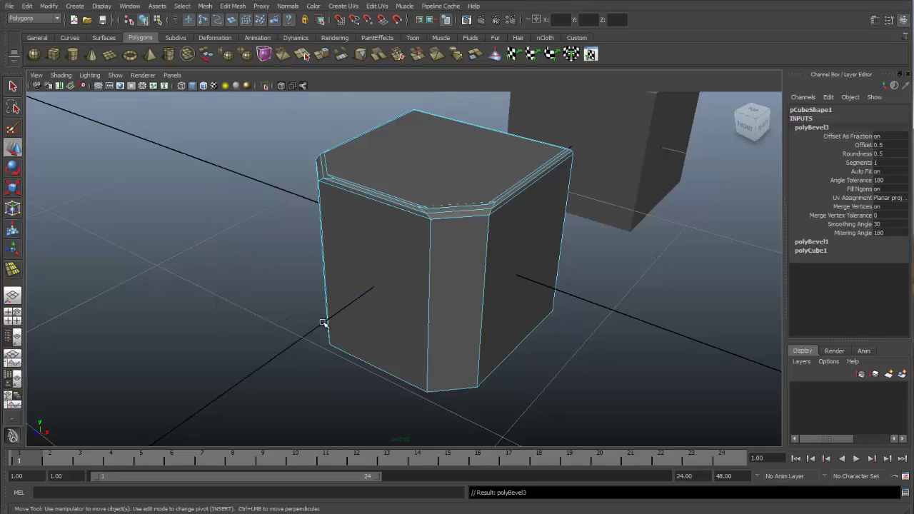
click(864, 145)
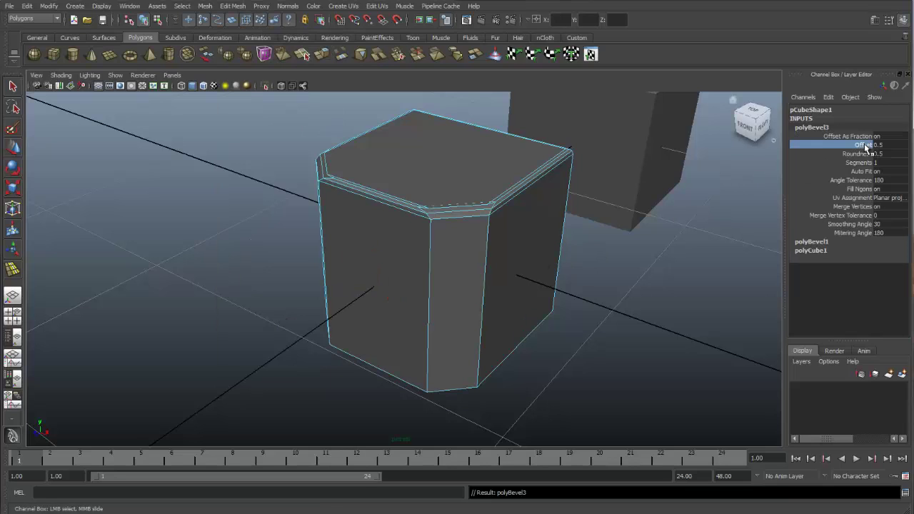
middle_drag(705, 209, 705, 212)
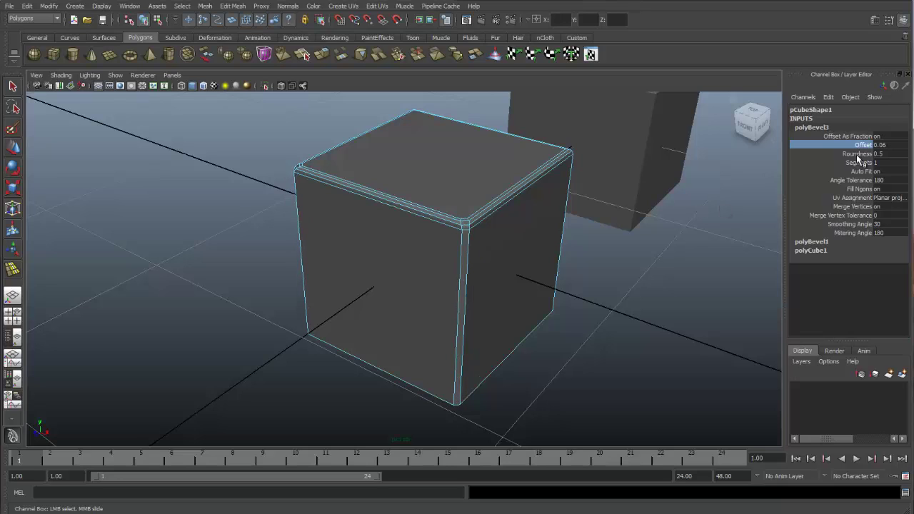
- Set polyBevel3's Segments to 2 and return to the Move tool
click(857, 163)
double_click(878, 163)
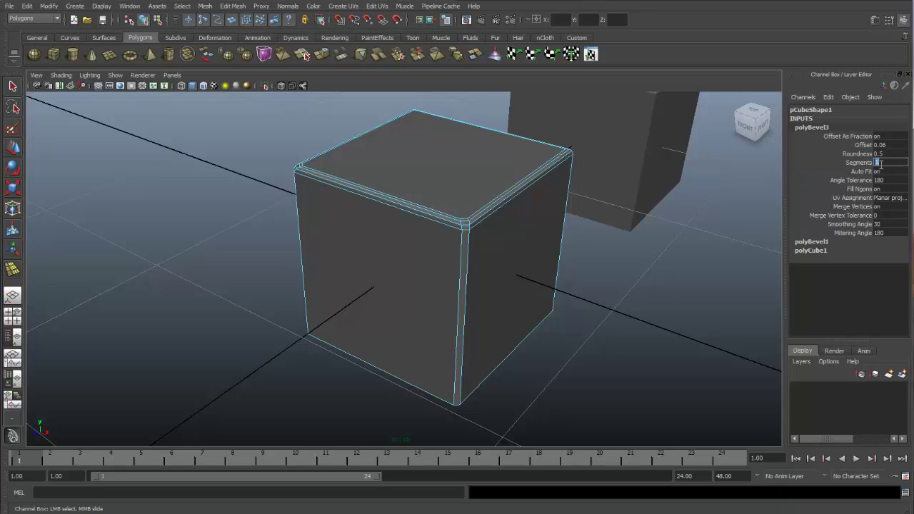
text(2)
key(Return)
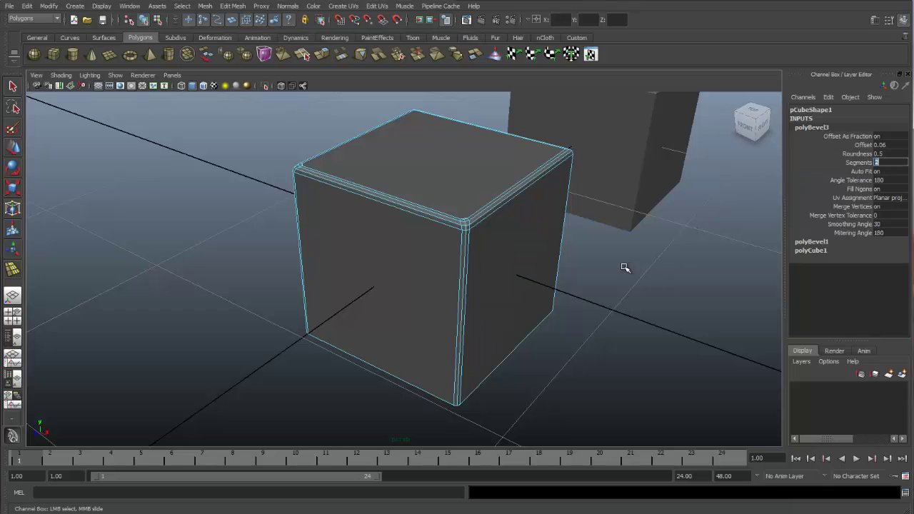
key(w)
alt+drag(488, 249, 627, 202)
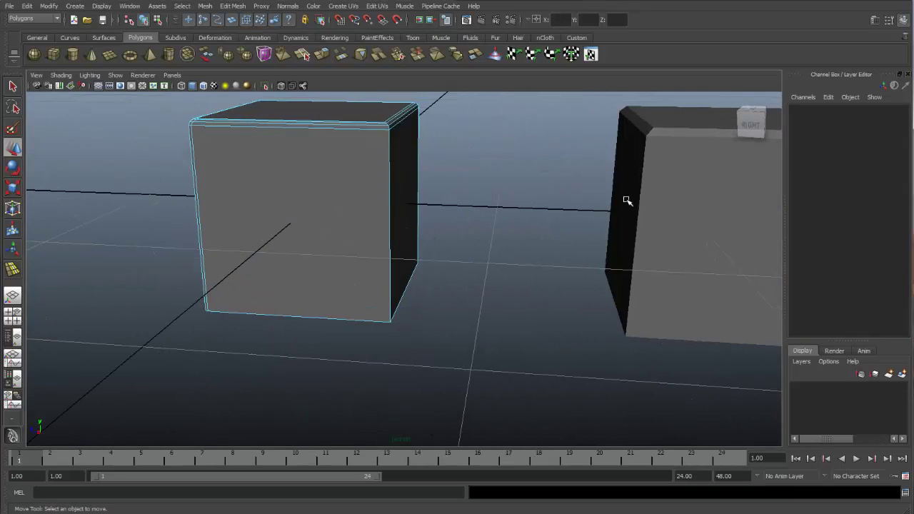
- Delete the subdivided cube pCube2 and select the first cube, pCube1
click(649, 187)
key(Delete)
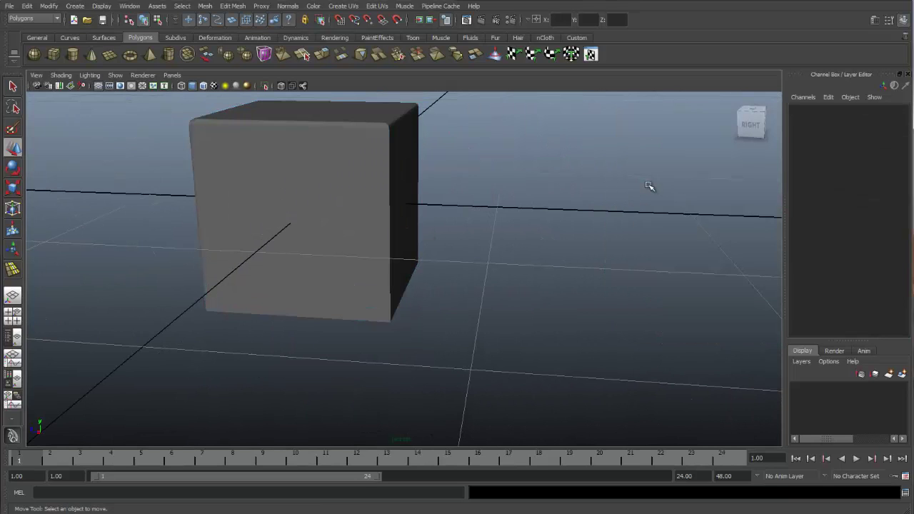
click(340, 203)
alt+drag(373, 202, 446, 306)
- Select pCube1's bottom-front and bottom-right corner vertices
right_drag(419, 322, 391, 321)
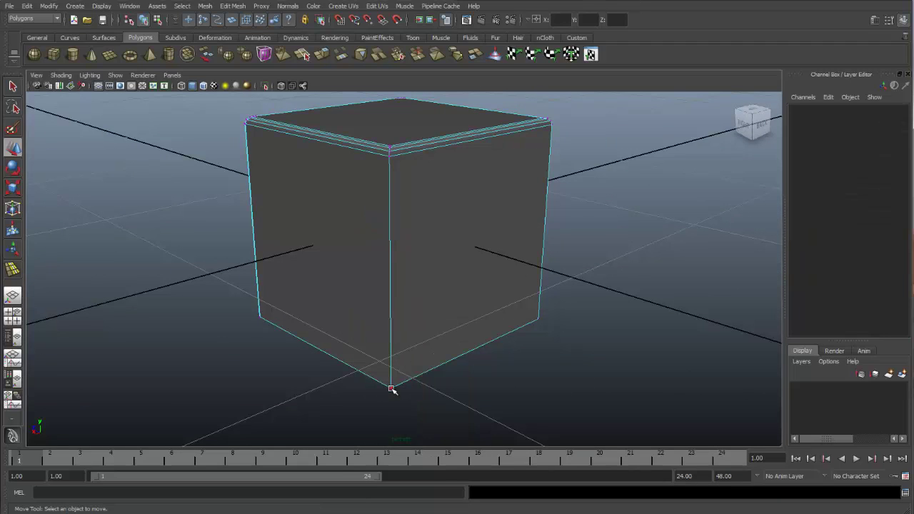
click(391, 389)
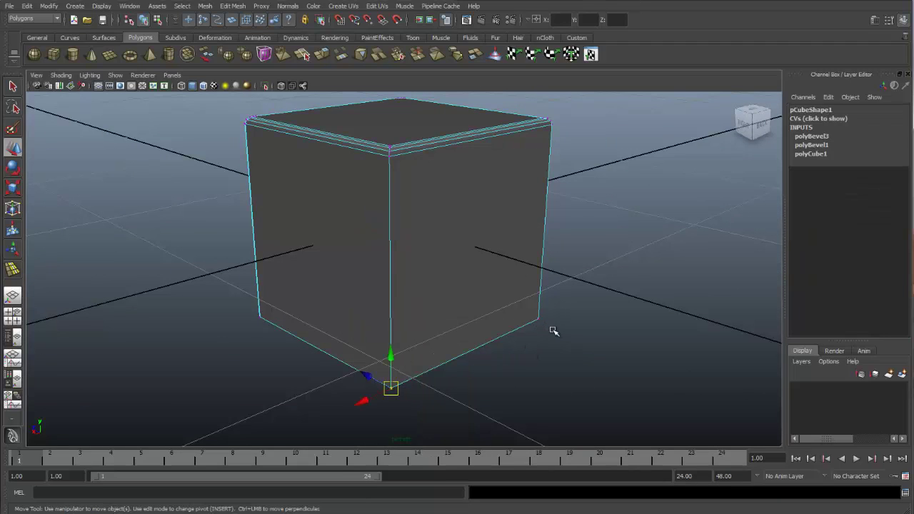
click(539, 321)
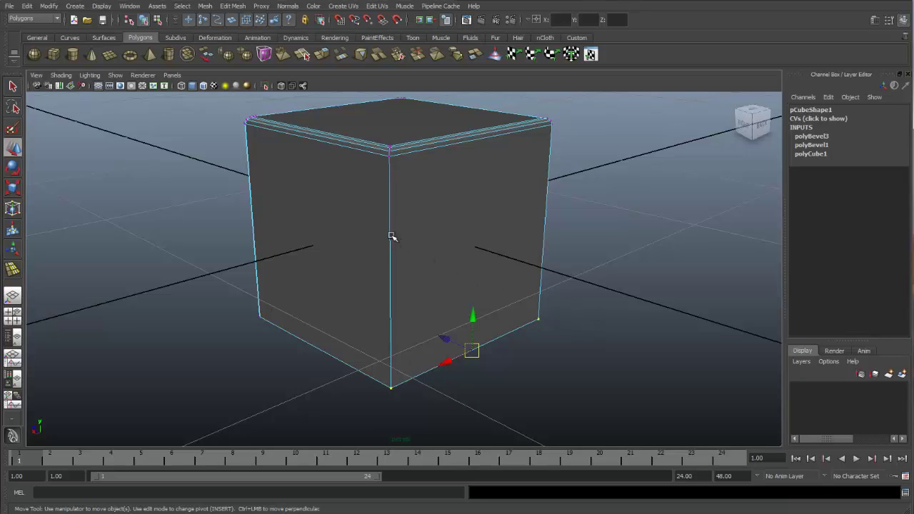
key(q)
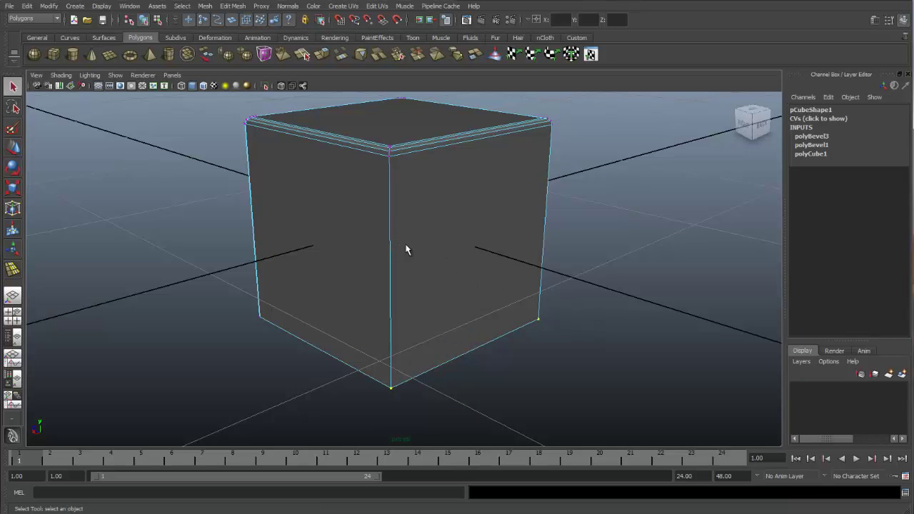
click(229, 7)
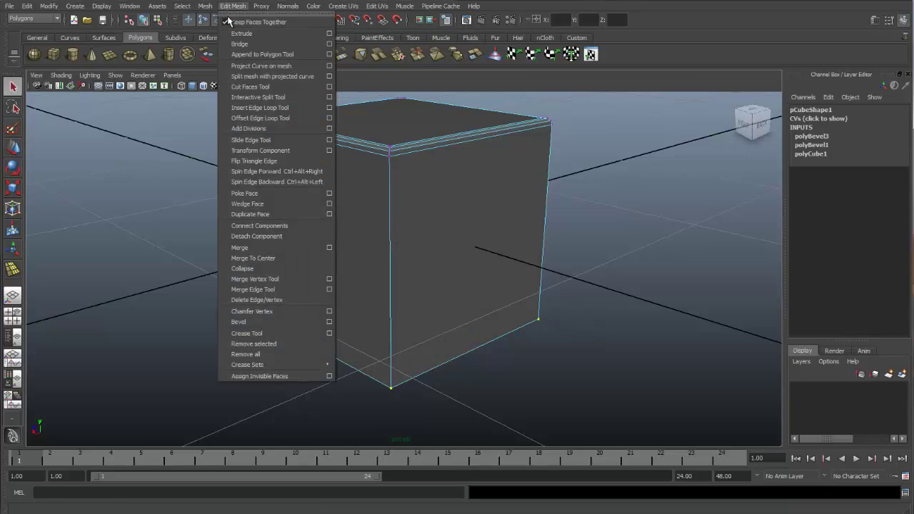
- Bevel pCube1's bottom edges with polyBevel4 offset 0.68 and 2 segments
click(279, 325)
alt+right_drag(278, 352, 420, 336)
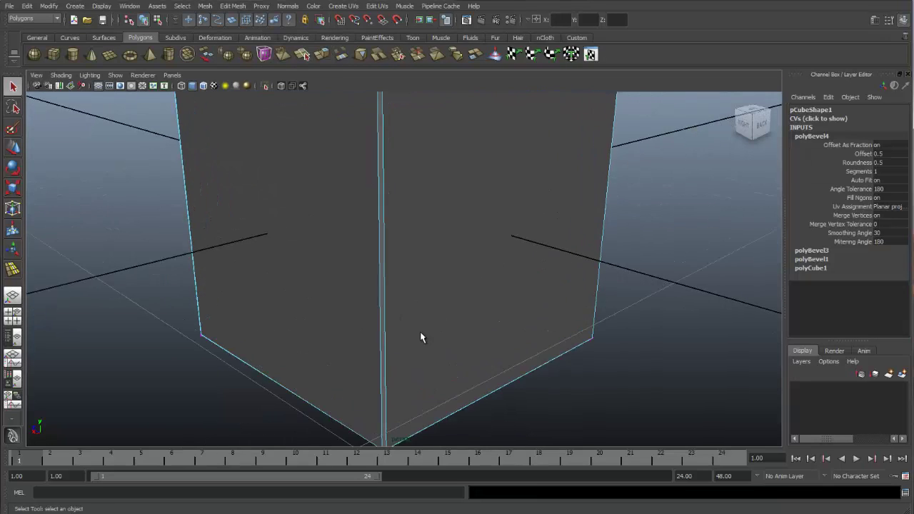
alt+drag(421, 337, 418, 302)
alt+right_drag(419, 302, 410, 281)
alt+drag(410, 281, 377, 244)
click(856, 154)
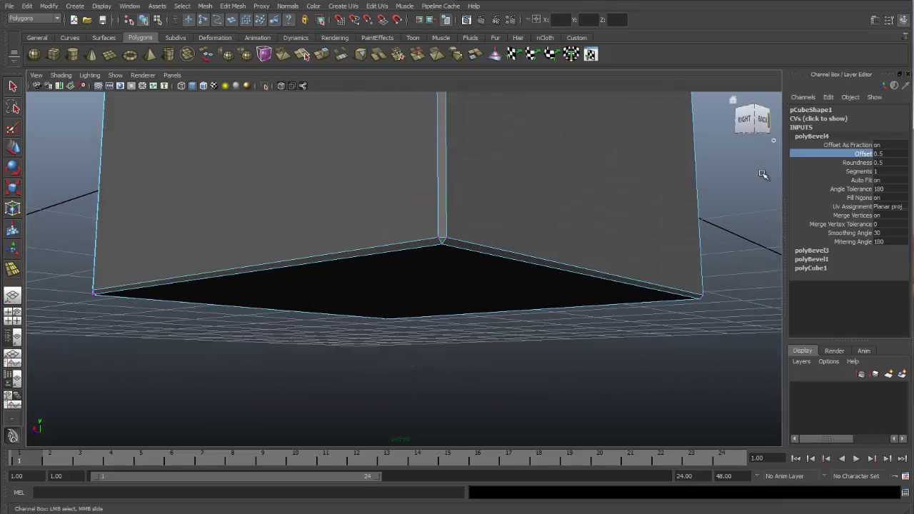
middle_drag(746, 171, 769, 174)
click(855, 172)
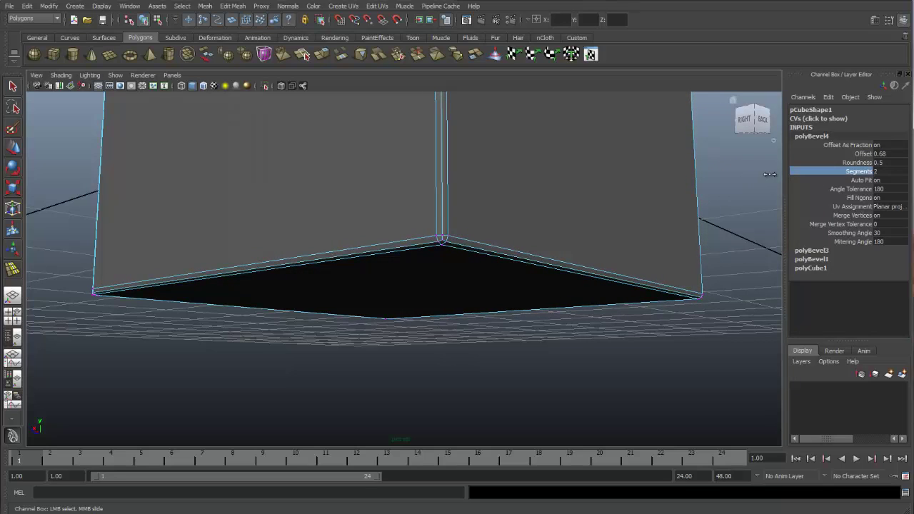